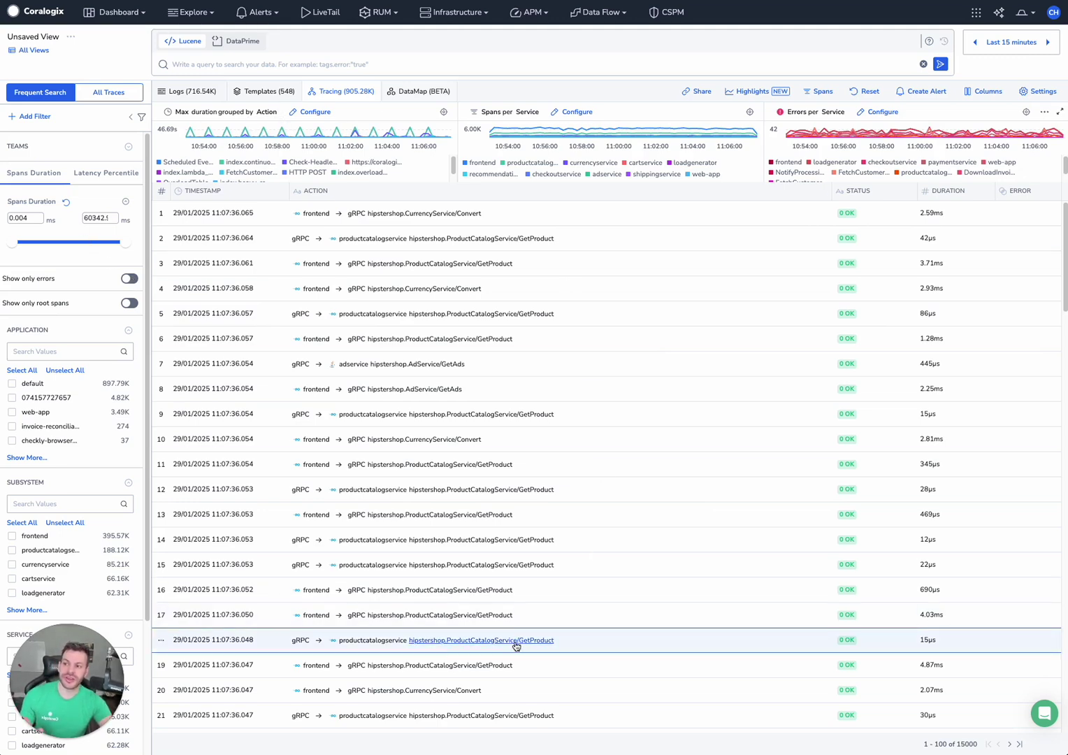
Open the tracing explorer and filter the spans to show only errors.
{"action": "left_click", "coordinate": [193, 12]}
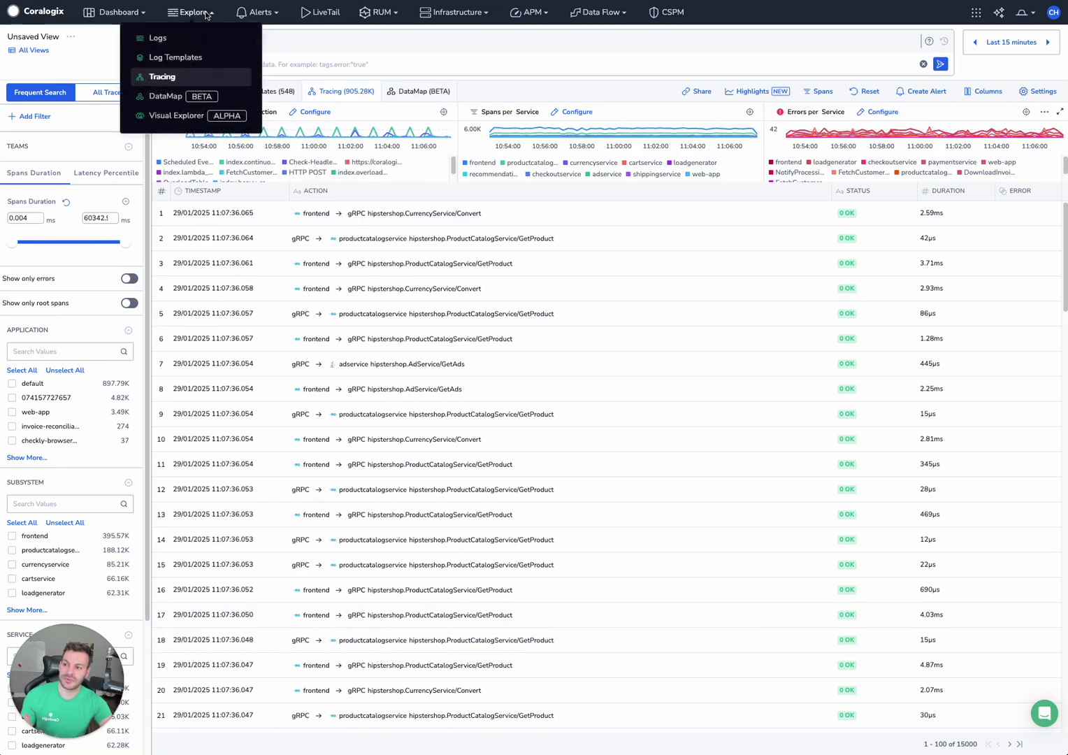
{"action": "left_click", "coordinate": [174, 82]}
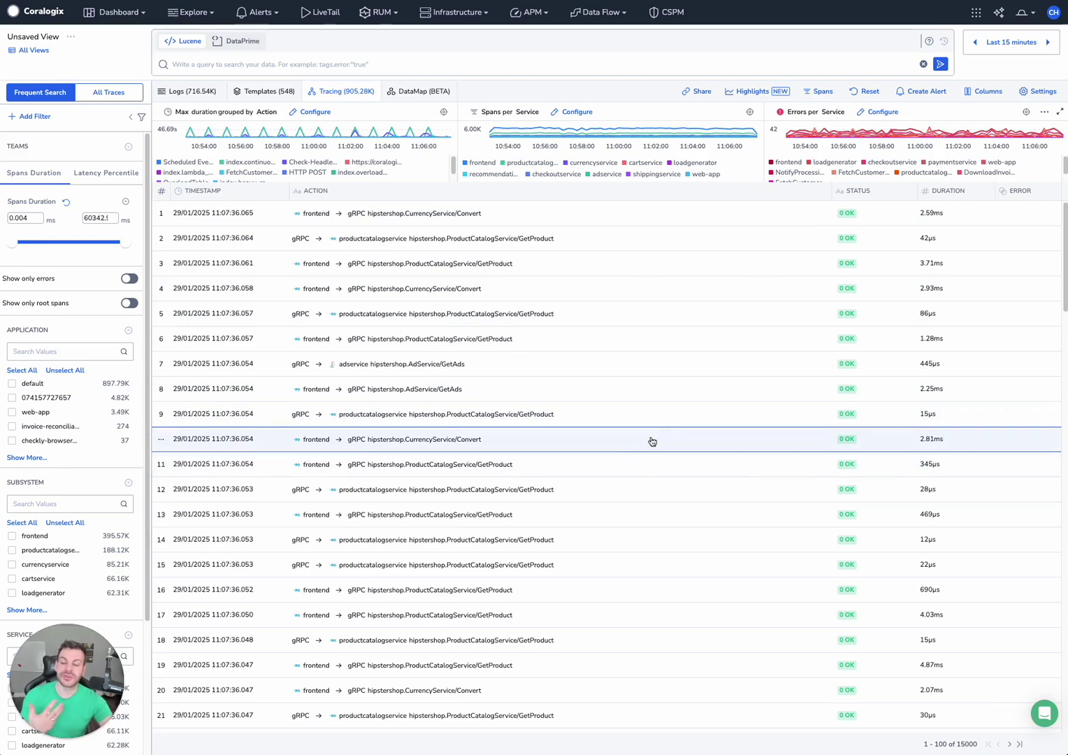
{"action": "left_click", "coordinate": [130, 280]}
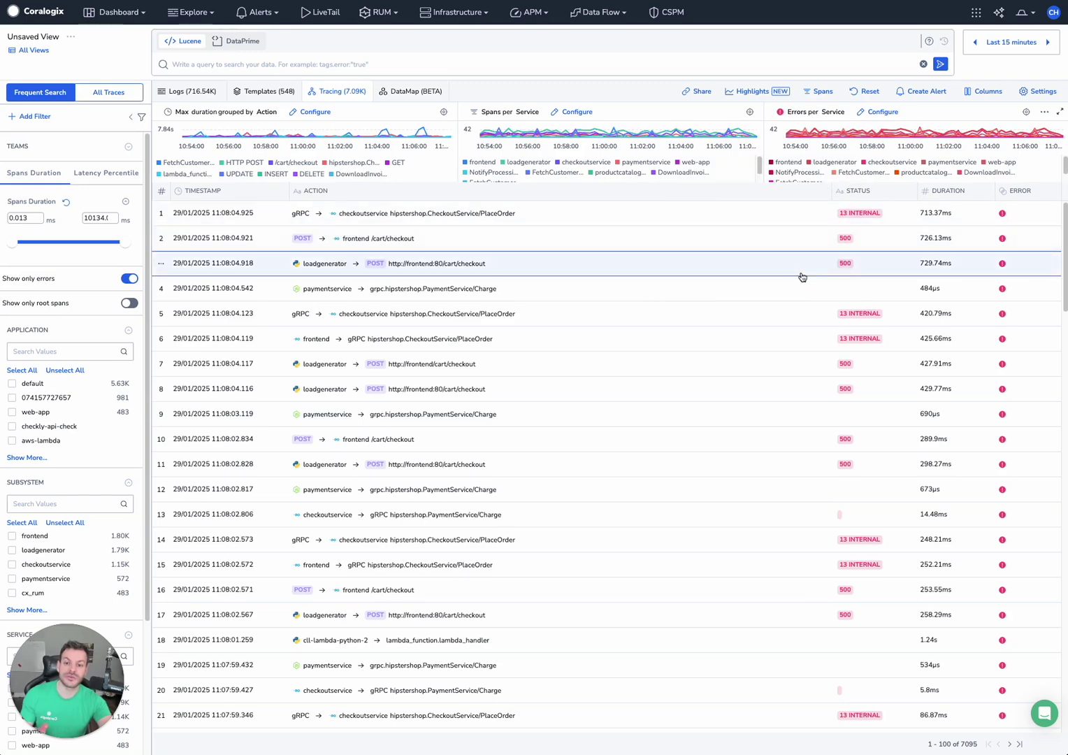
Open the span Highlights and compare its All Spans and Errors views, ending on All Spans.
{"action": "left_click", "coordinate": [756, 94]}
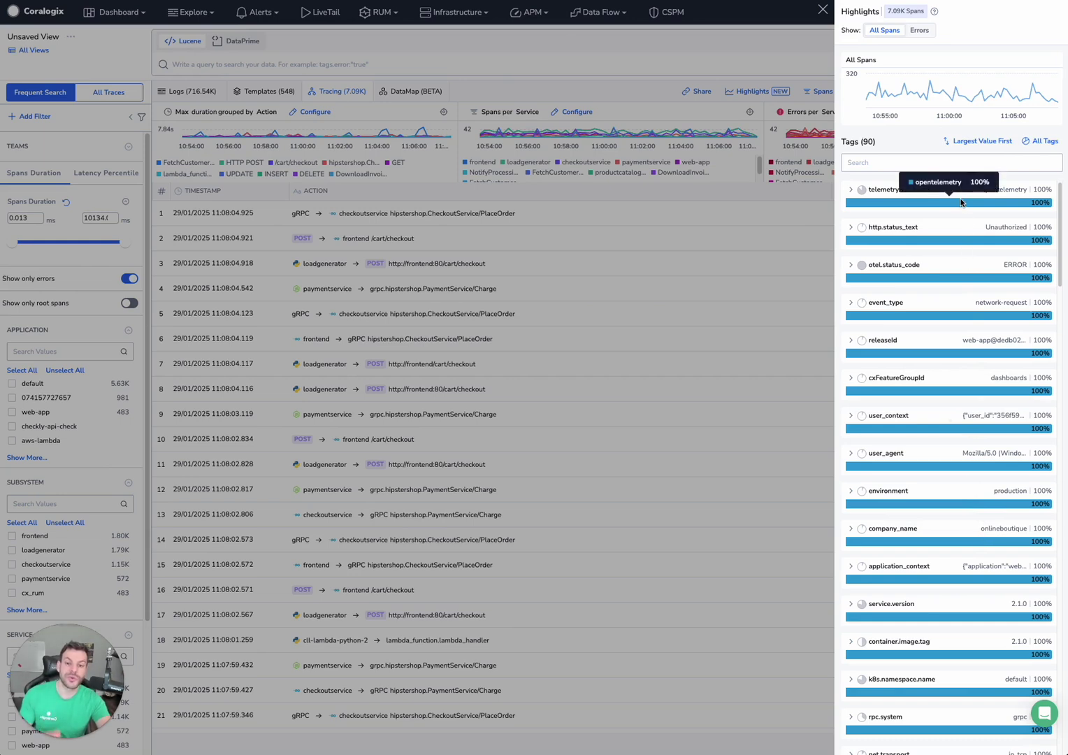
{"action": "left_click", "coordinate": [921, 35]}
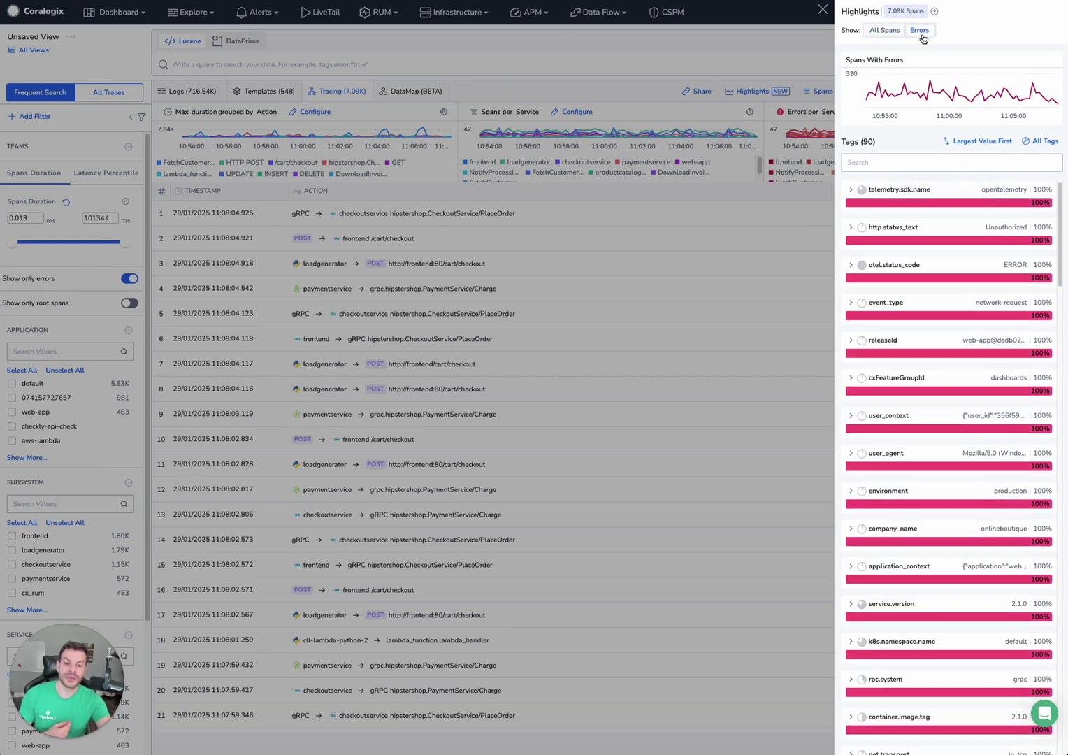
{"action": "left_click", "coordinate": [882, 32]}
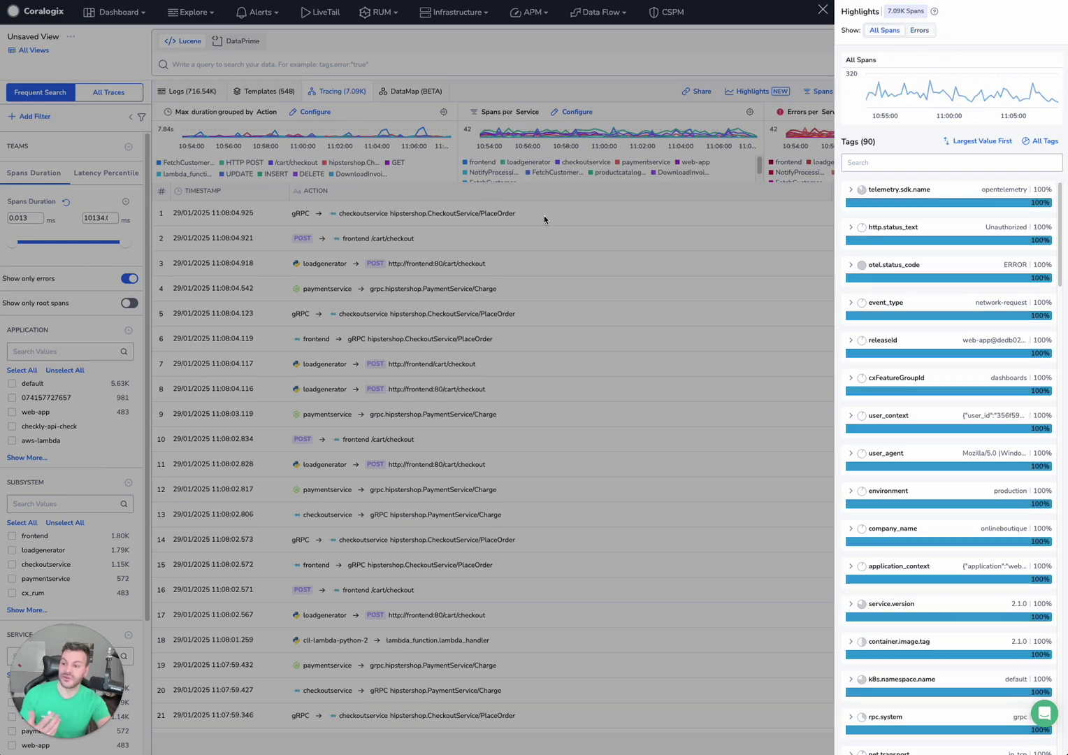
{"action": "left_click", "coordinate": [919, 31]}
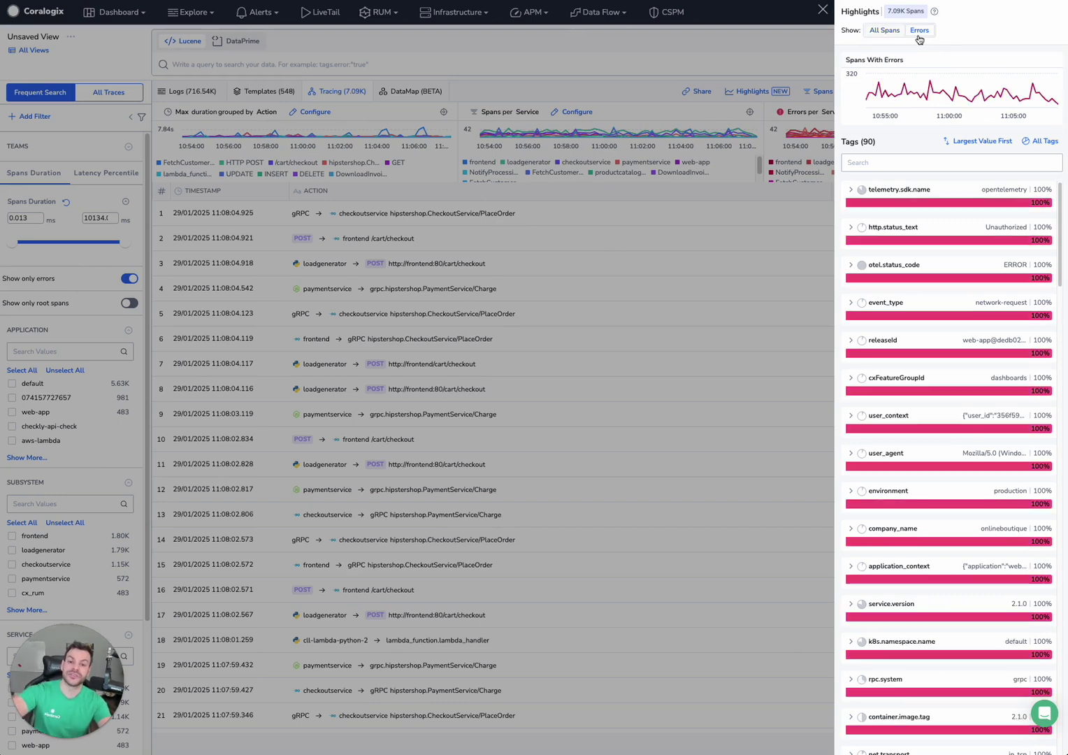
{"action": "left_click", "coordinate": [883, 35]}
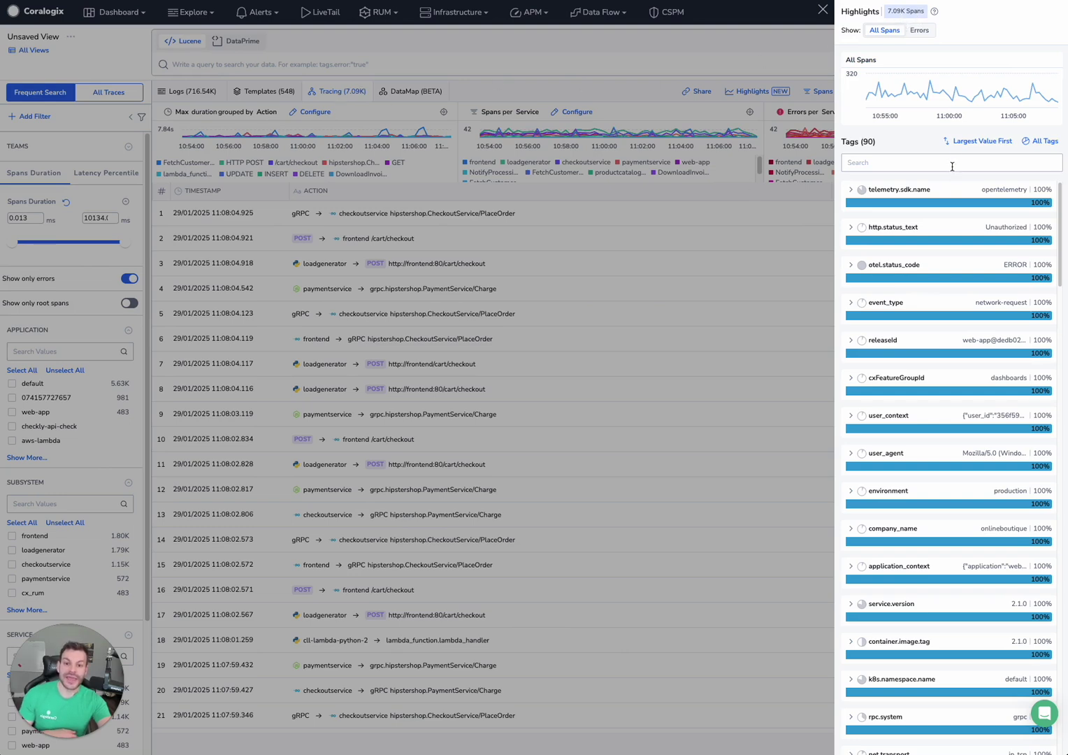
Keep the tags sorted by Largest Value First, then expand and collapse the telemetry.sdk.name and http.status_text tags.
{"action": "left_click", "coordinate": [981, 145]}
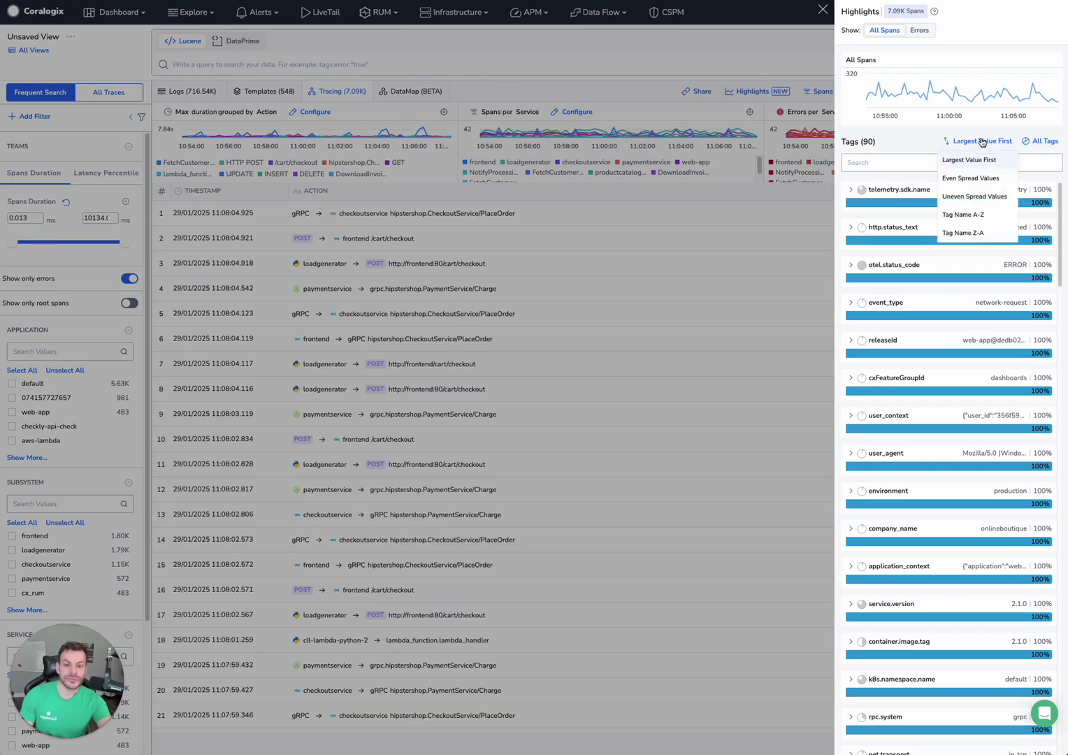
{"action": "left_click", "coordinate": [983, 167]}
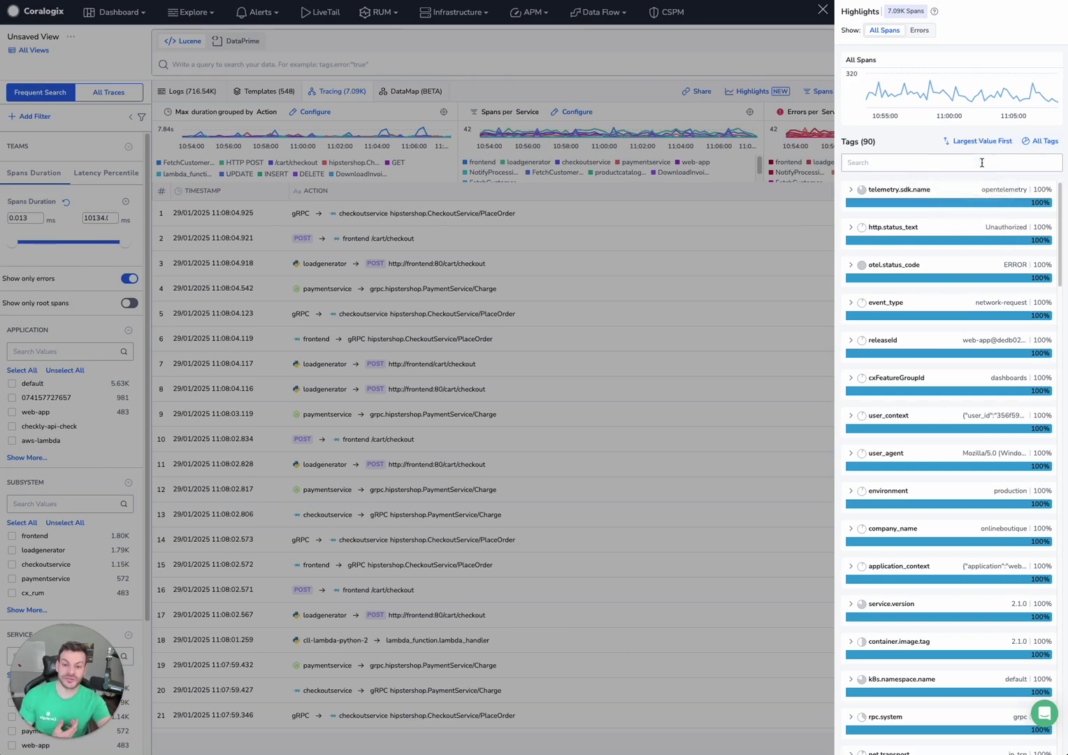
{"action": "left_click", "coordinate": [850, 191]}
{"action": "left_click", "coordinate": [850, 192]}
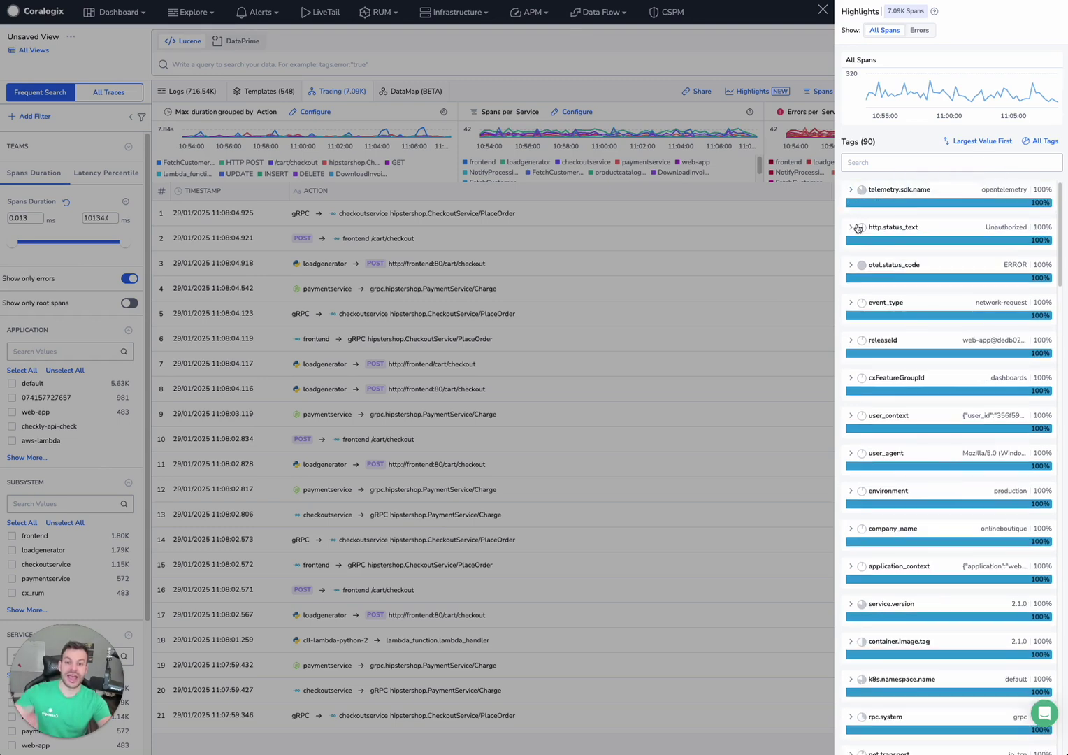
{"action": "left_click", "coordinate": [850, 227]}
{"action": "left_click", "coordinate": [851, 228]}
Sort the Highlights tags by Even Spread Values and look through the reordered list.
{"action": "left_click", "coordinate": [947, 145]}
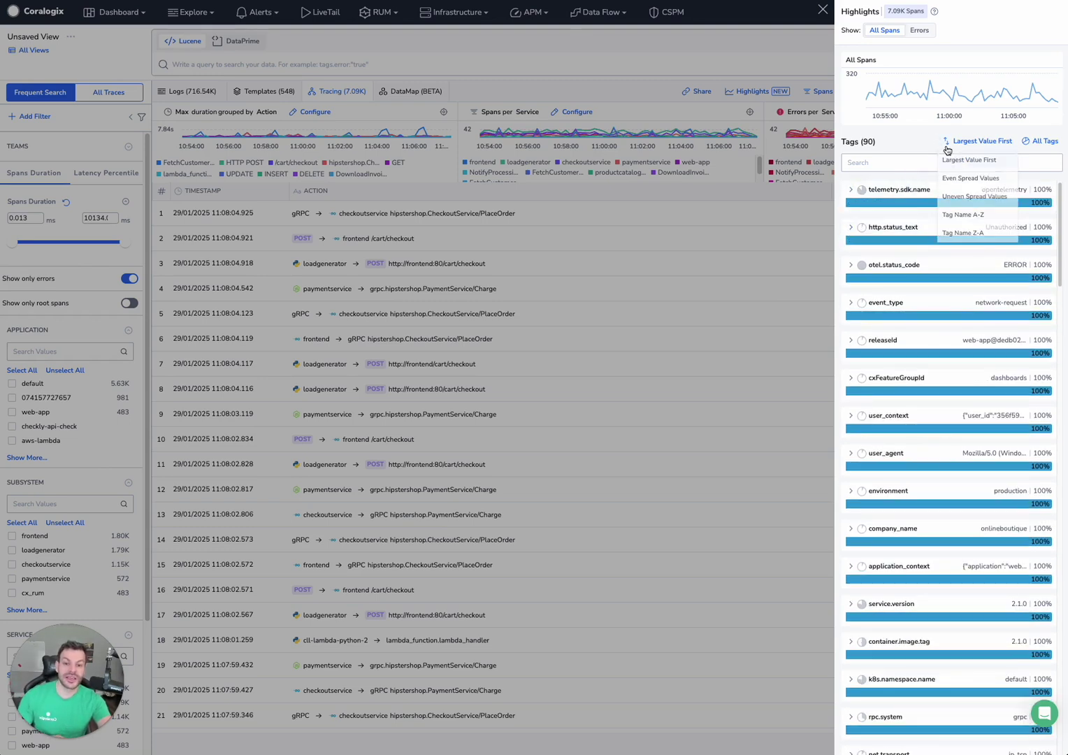
{"action": "left_click", "coordinate": [950, 178]}
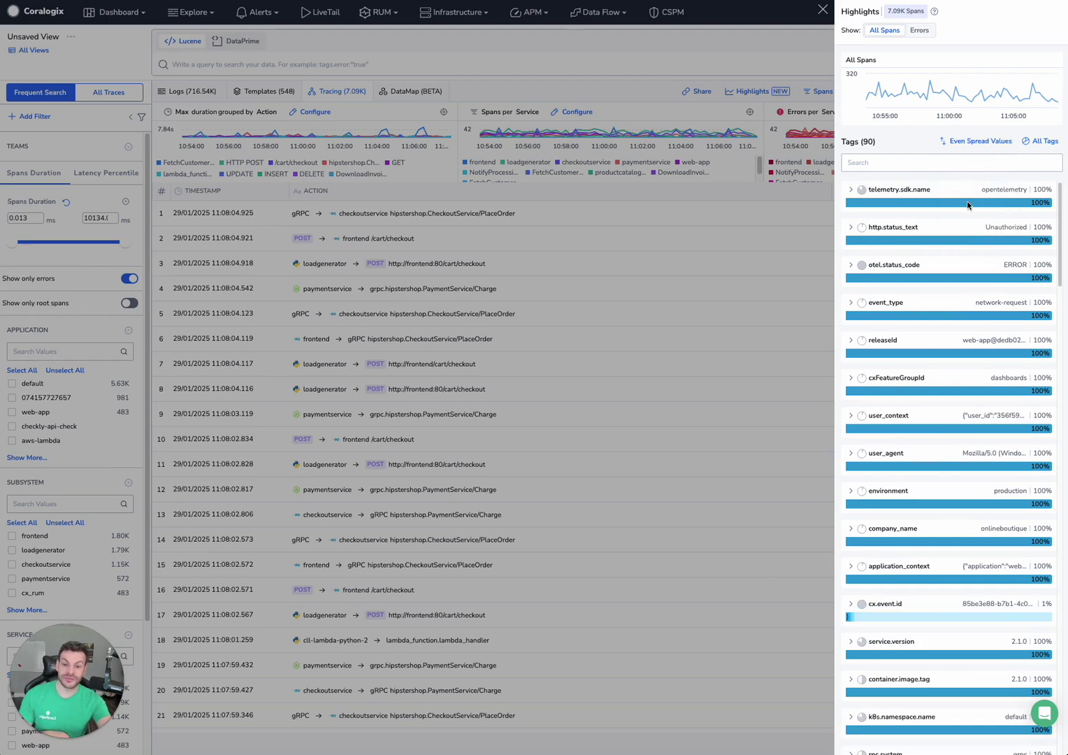
{"action": "scroll", "coordinate": [980, 262], "scroll_direction": "down", "scroll_amount": 1}
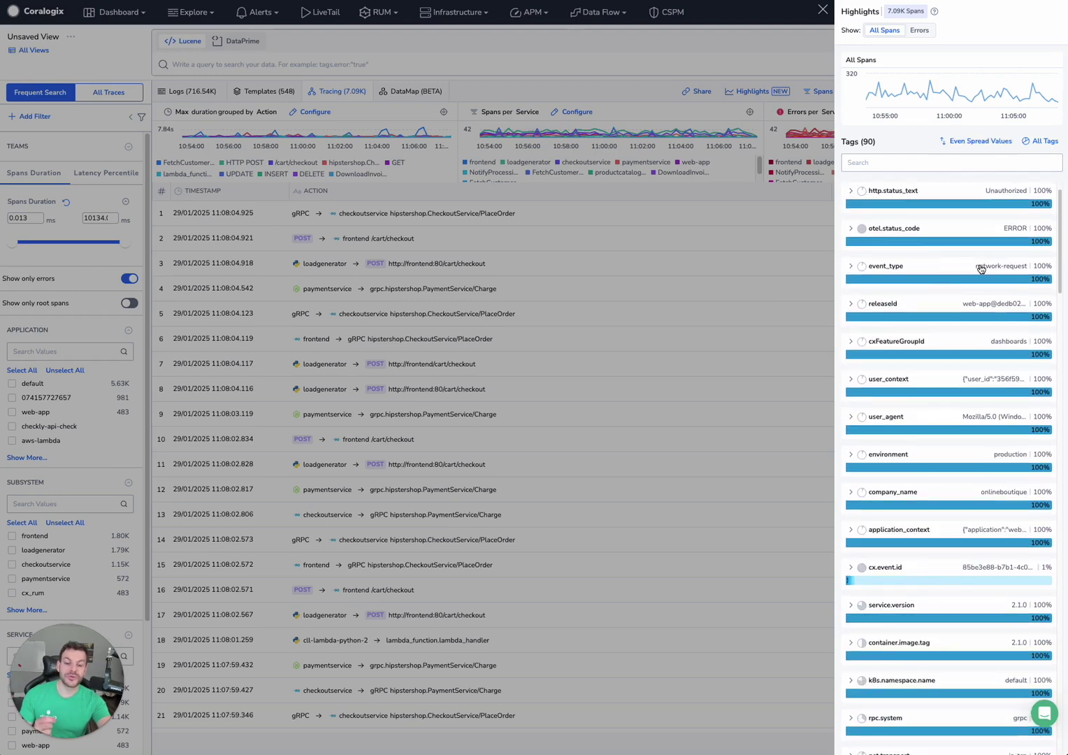
{"action": "scroll", "coordinate": [980, 269], "scroll_direction": "up", "scroll_amount": 1}
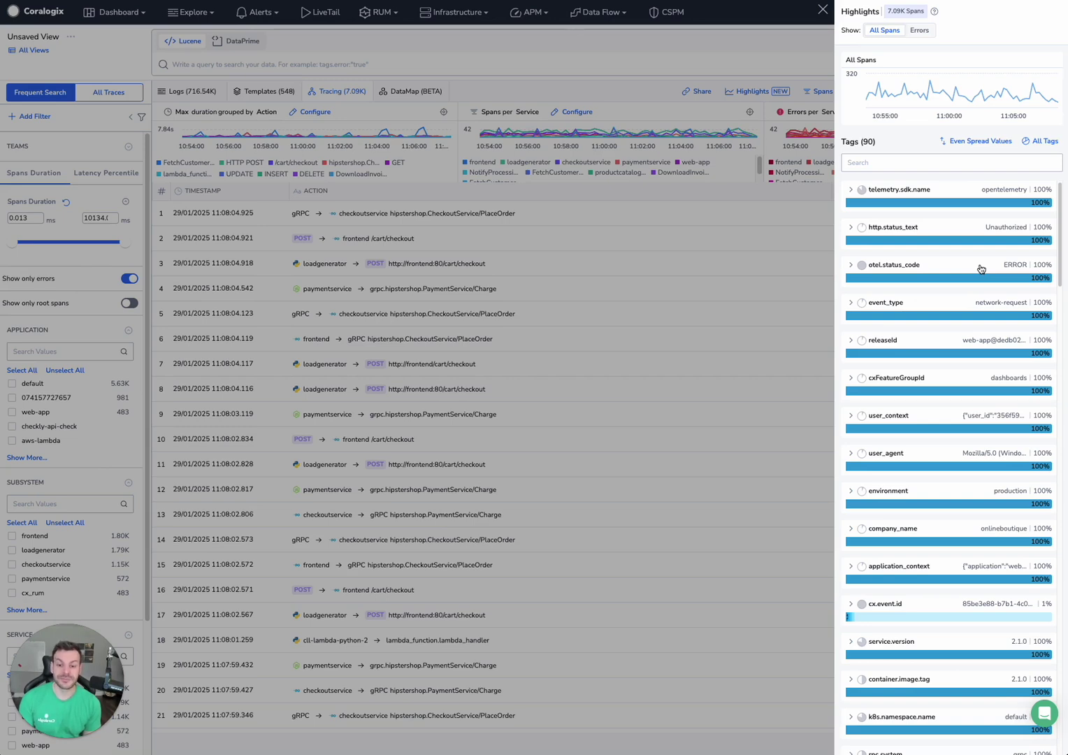
{"action": "scroll", "coordinate": [902, 419], "scroll_direction": "down", "scroll_amount": 4}
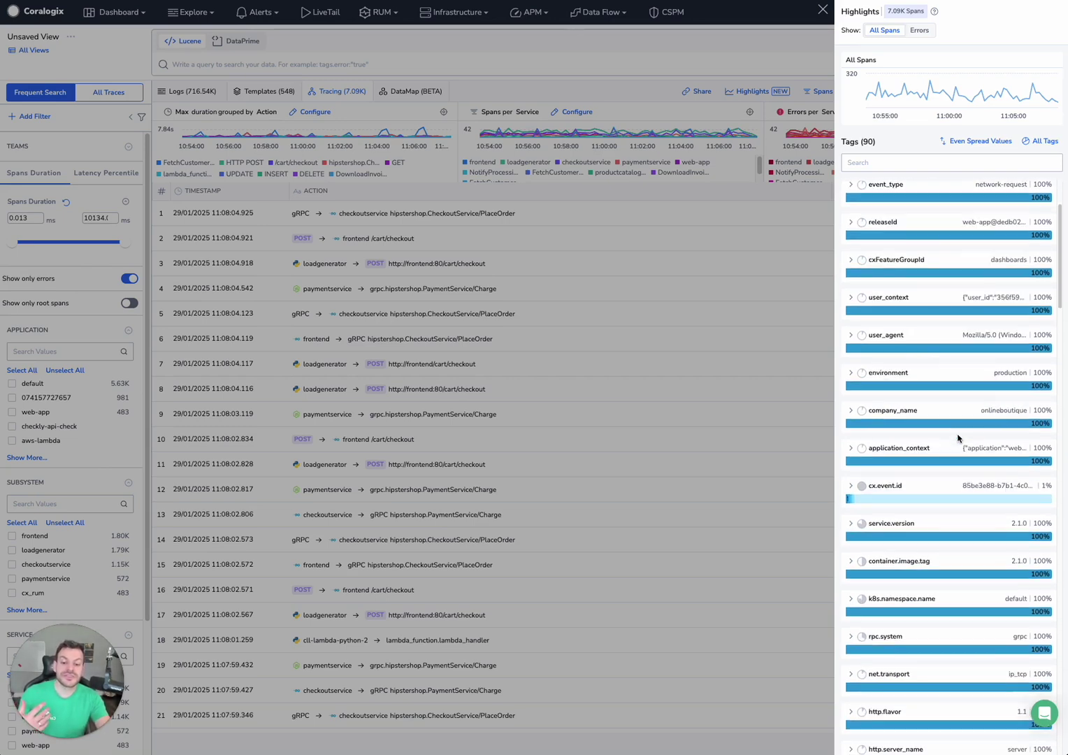
Inspect the value distribution of the cx.event.id tag, then expand and collapse the k8s.namespace.name tag.
{"action": "mouse_move", "coordinate": [871, 345]}
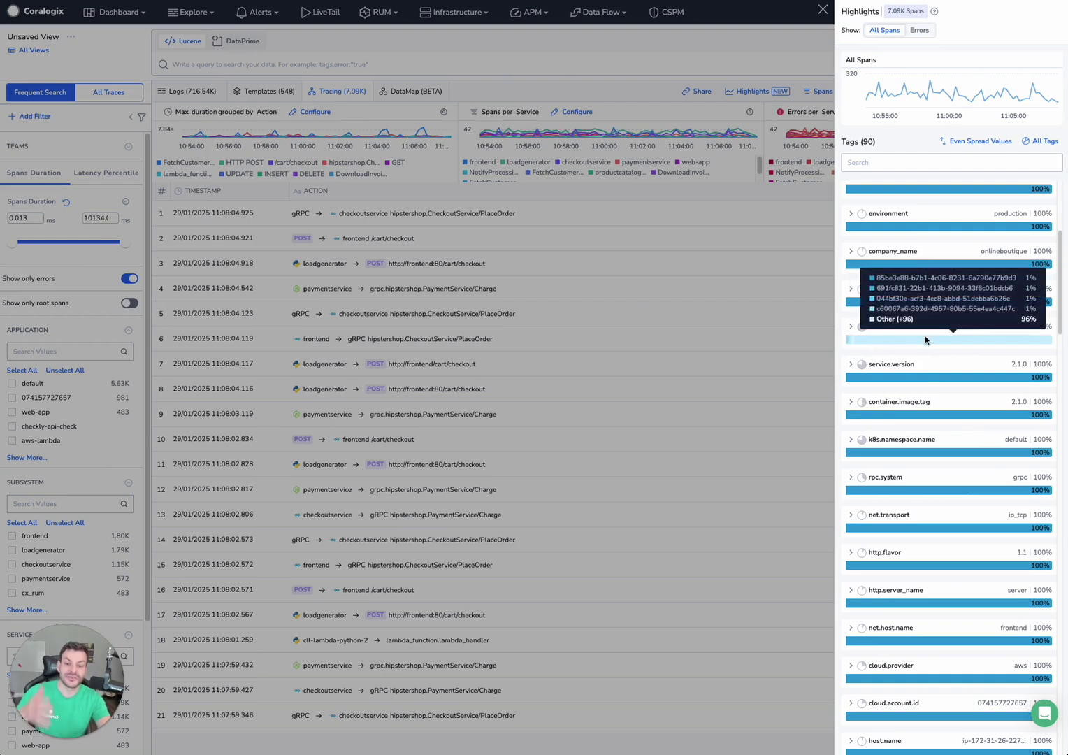
{"action": "scroll", "coordinate": [984, 422], "scroll_direction": "down", "scroll_amount": 1}
{"action": "left_click", "coordinate": [867, 417]}
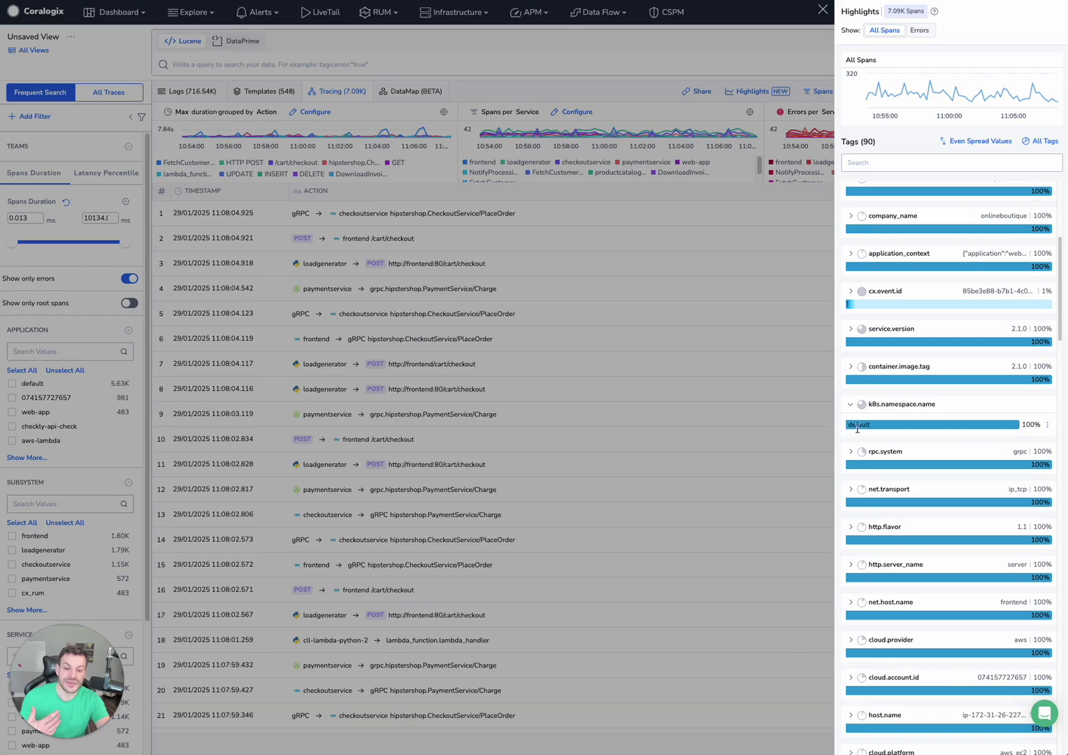
{"action": "left_click", "coordinate": [859, 409]}
{"action": "scroll", "coordinate": [954, 454], "scroll_direction": "up", "scroll_amount": 5}
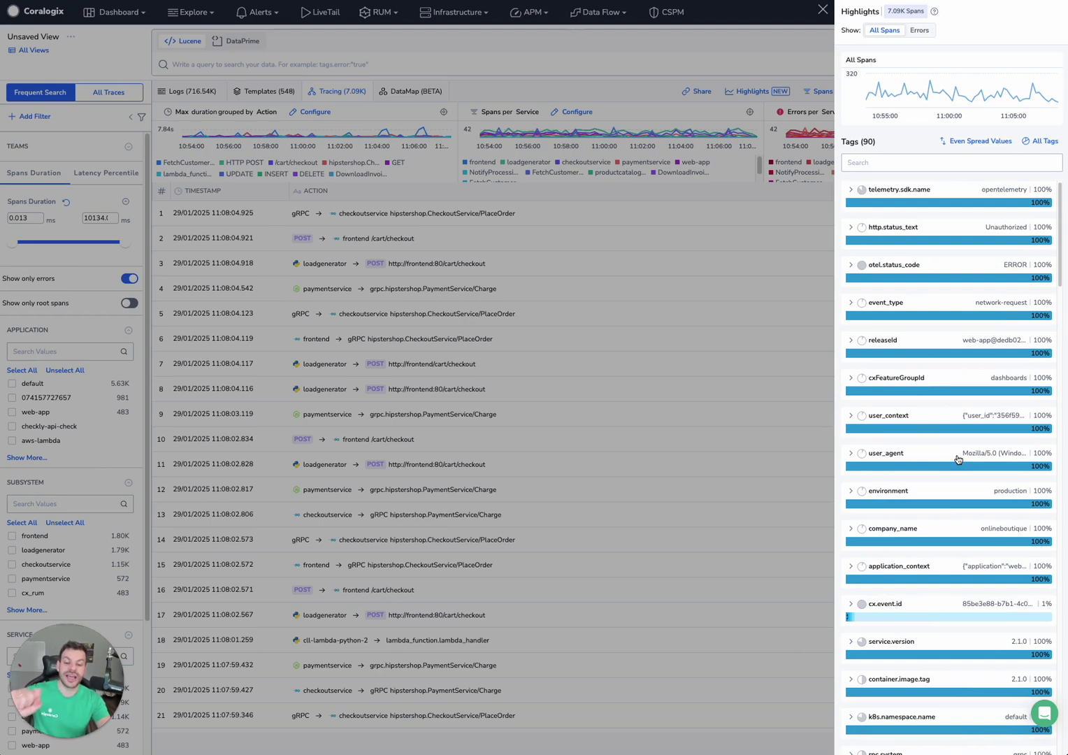
Look further through the tags and expand db.statement to examine its database statements.
{"action": "scroll", "coordinate": [957, 459], "scroll_direction": "down", "scroll_amount": 15}
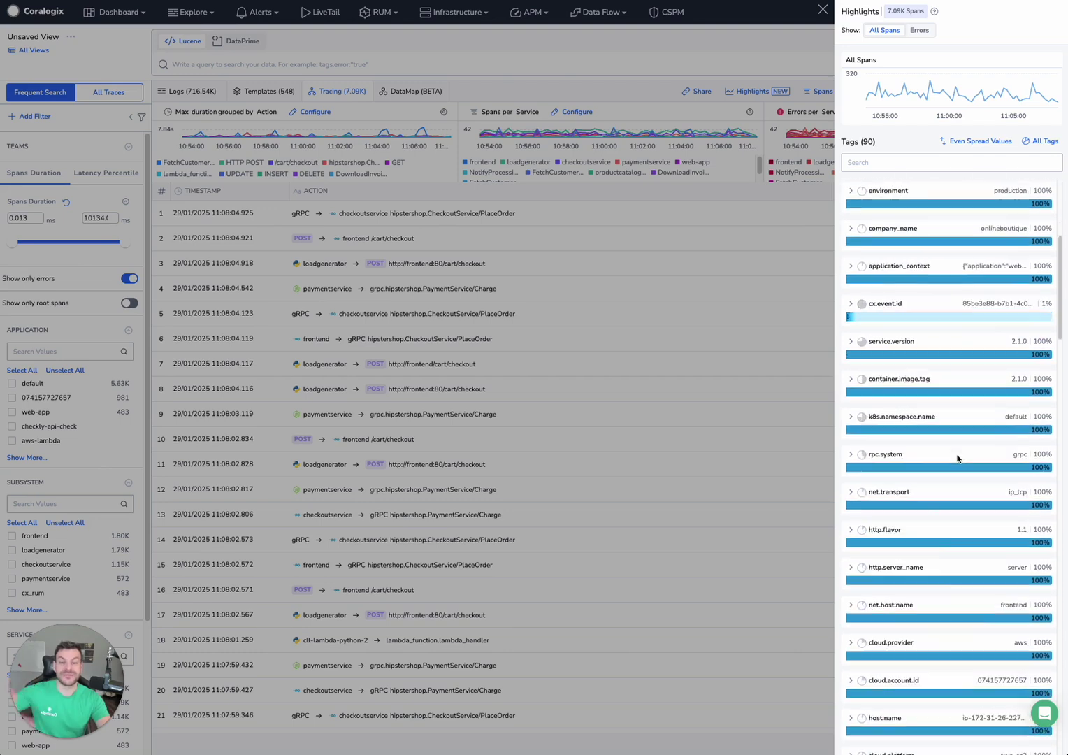
{"action": "scroll", "coordinate": [977, 515], "scroll_direction": "down", "scroll_amount": 10}
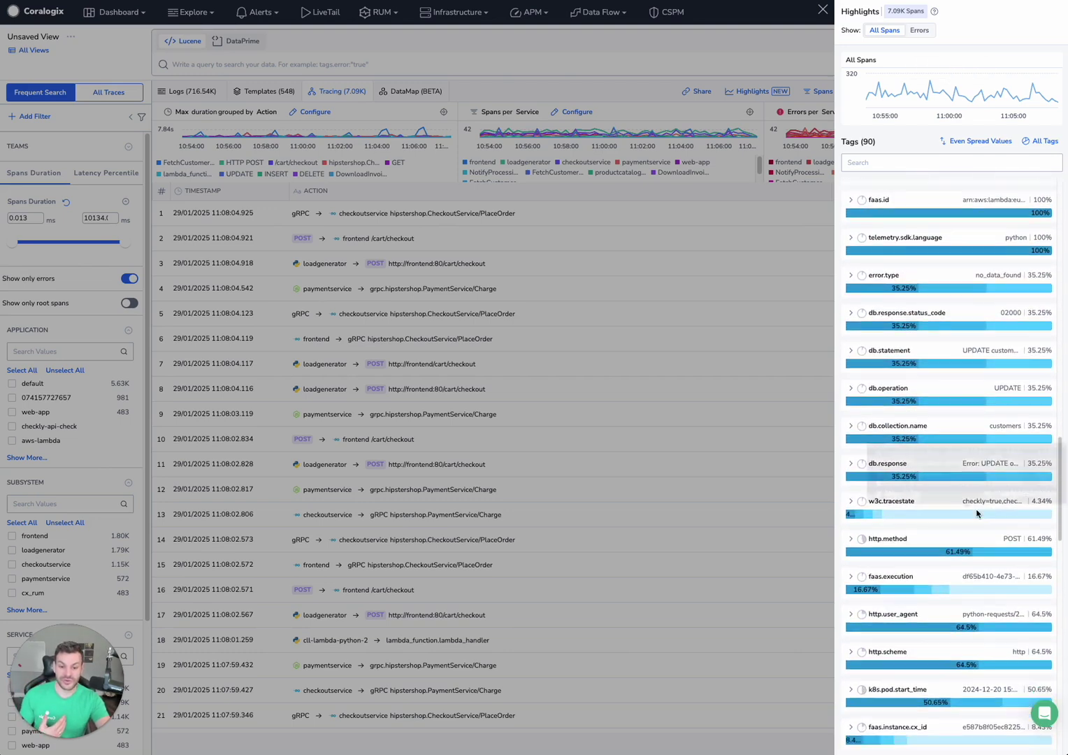
{"action": "scroll", "coordinate": [980, 510], "scroll_direction": "up", "scroll_amount": 1}
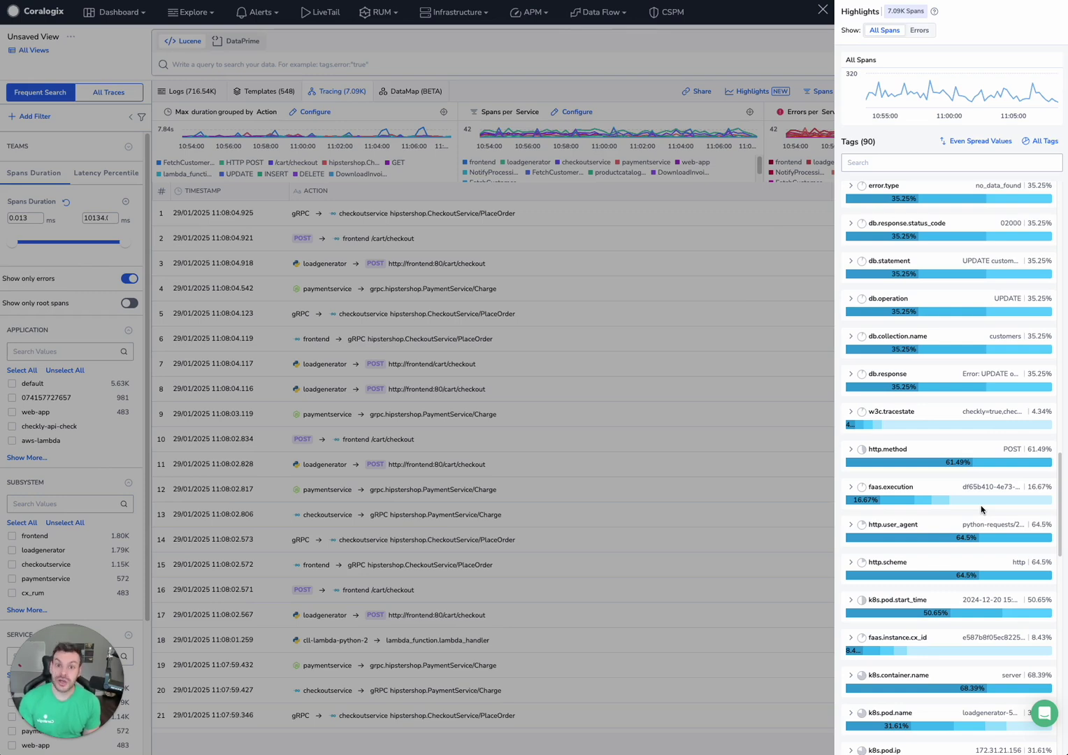
{"action": "left_click", "coordinate": [850, 260]}
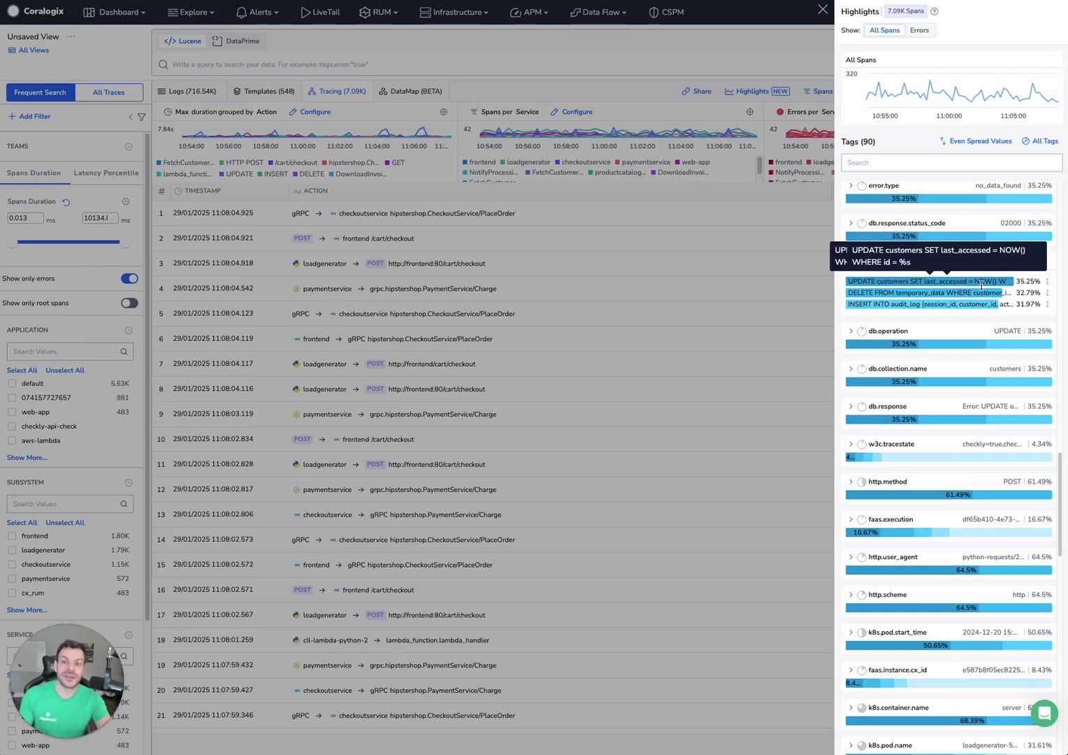
Sort the tags by Uneven Spread Values and expand table_name and next_lambda_arn to examine their value breakdowns.
{"action": "left_click", "coordinate": [986, 142]}
{"action": "left_click", "coordinate": [980, 197]}
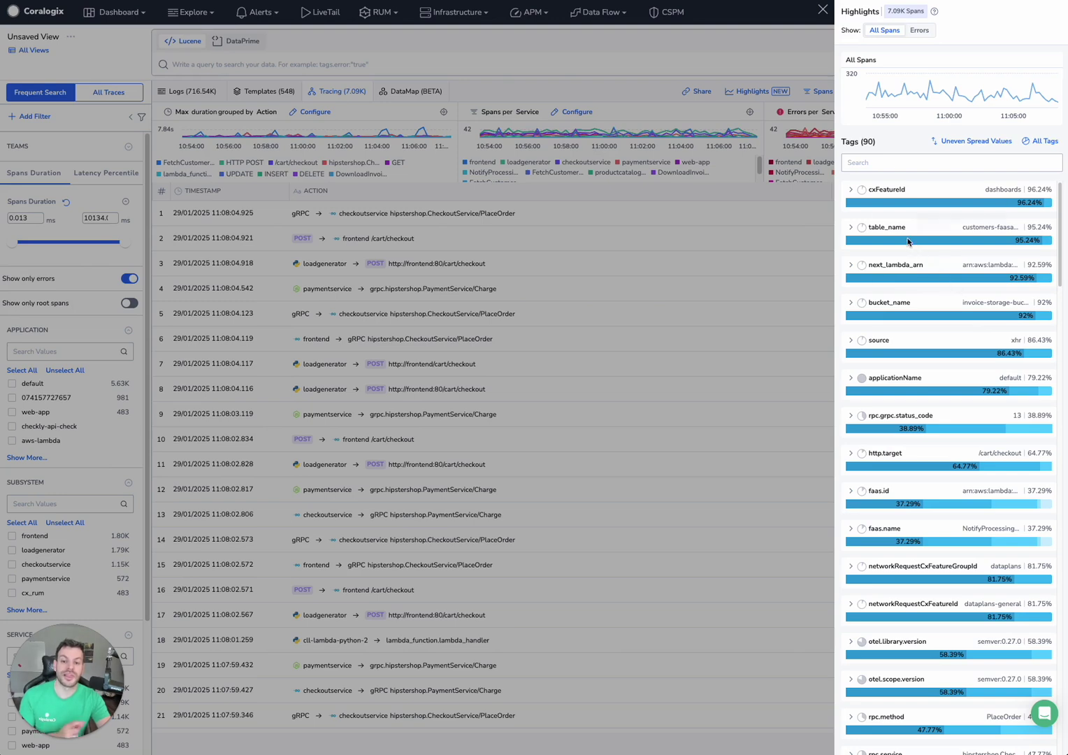
{"action": "left_click", "coordinate": [851, 227]}
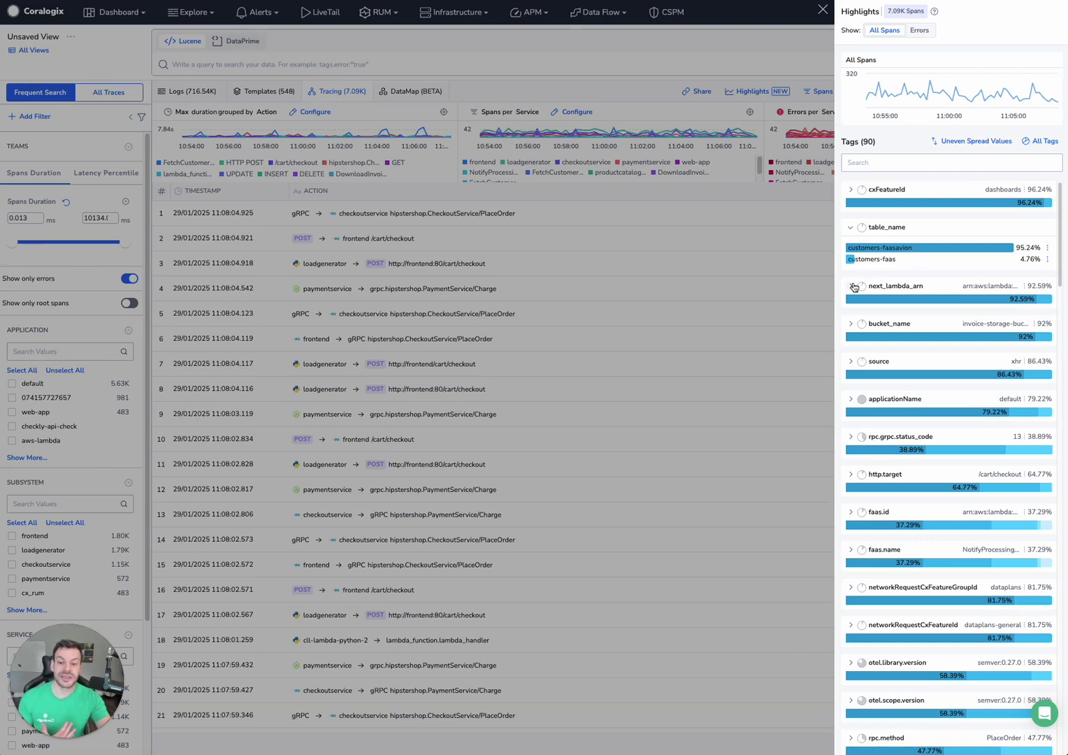
{"action": "left_click", "coordinate": [886, 286]}
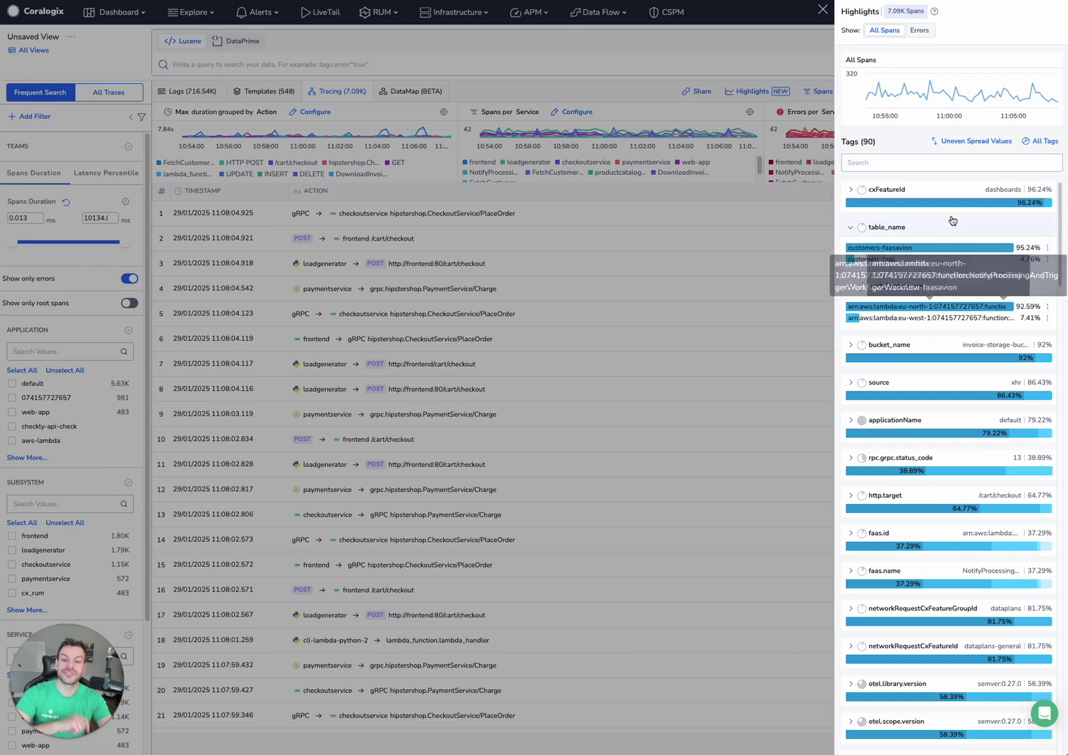
Sort the tags by Tag Name A-Z and then by Tag Name Z-A.
{"action": "left_click", "coordinate": [957, 144]}
{"action": "left_click", "coordinate": [955, 214]}
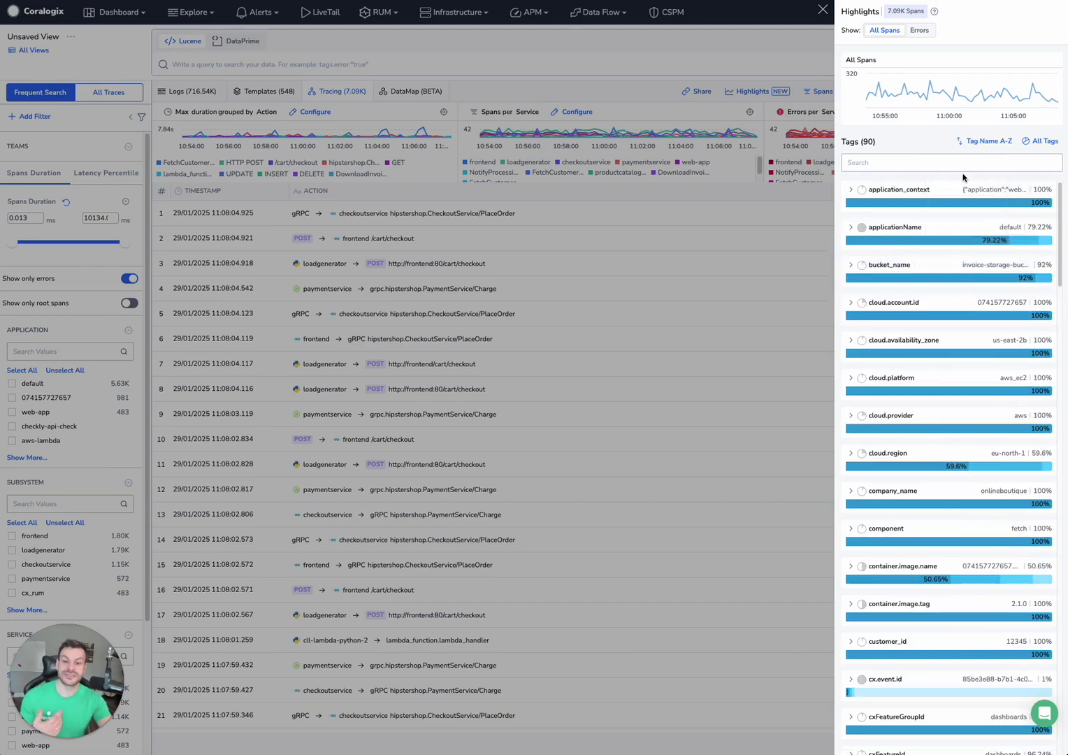
{"action": "left_click", "coordinate": [975, 143]}
{"action": "left_click", "coordinate": [980, 233]}
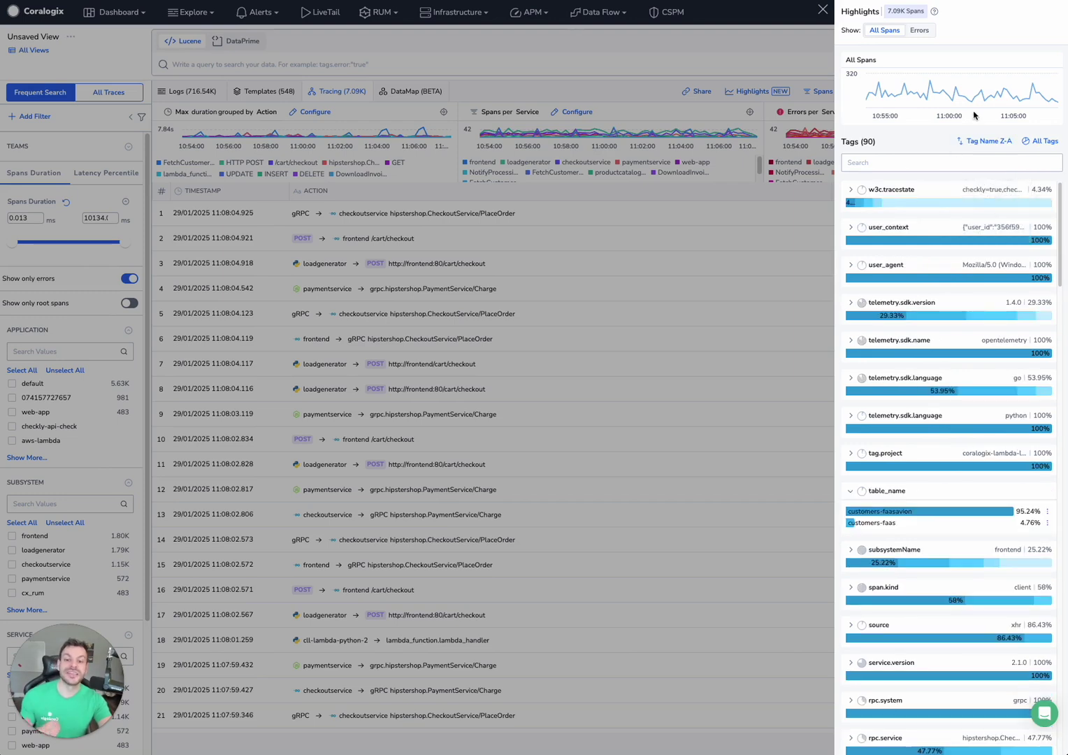
Sort the tags by Even Spread Values and filter them to a tag frequency of ≤ 80%.
{"action": "left_click", "coordinate": [978, 144]}
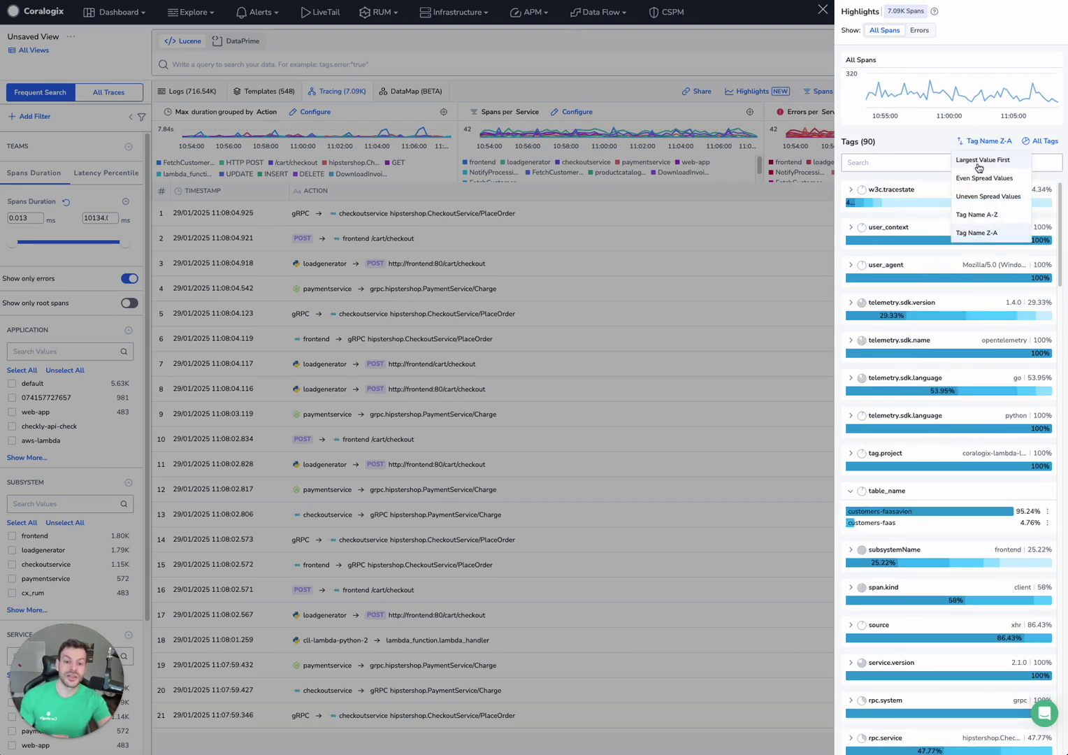
{"action": "left_click", "coordinate": [984, 178]}
{"action": "left_click", "coordinate": [1041, 141]}
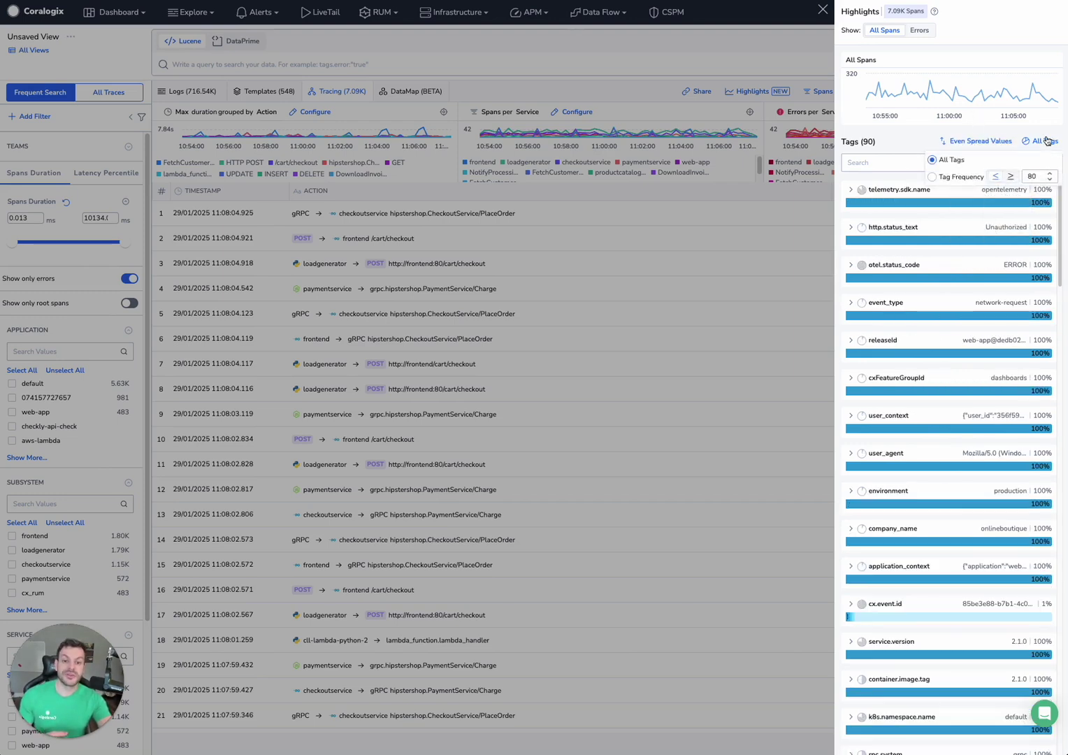
{"action": "left_click", "coordinate": [932, 177]}
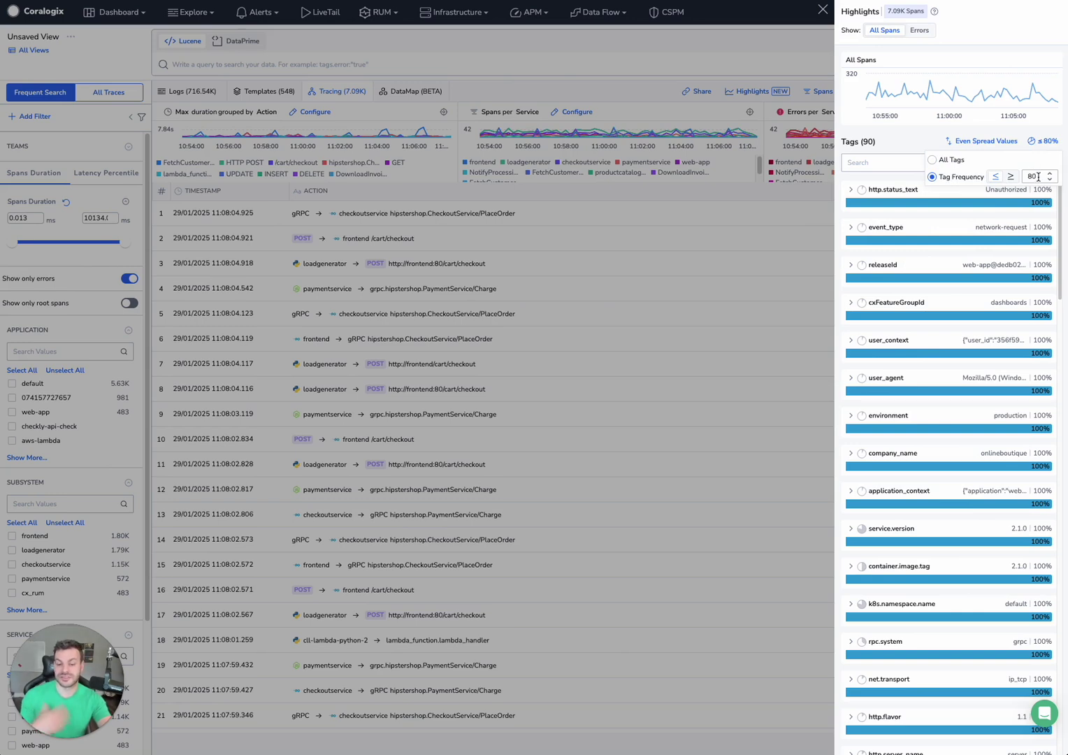
{"action": "left_click", "coordinate": [928, 147]}
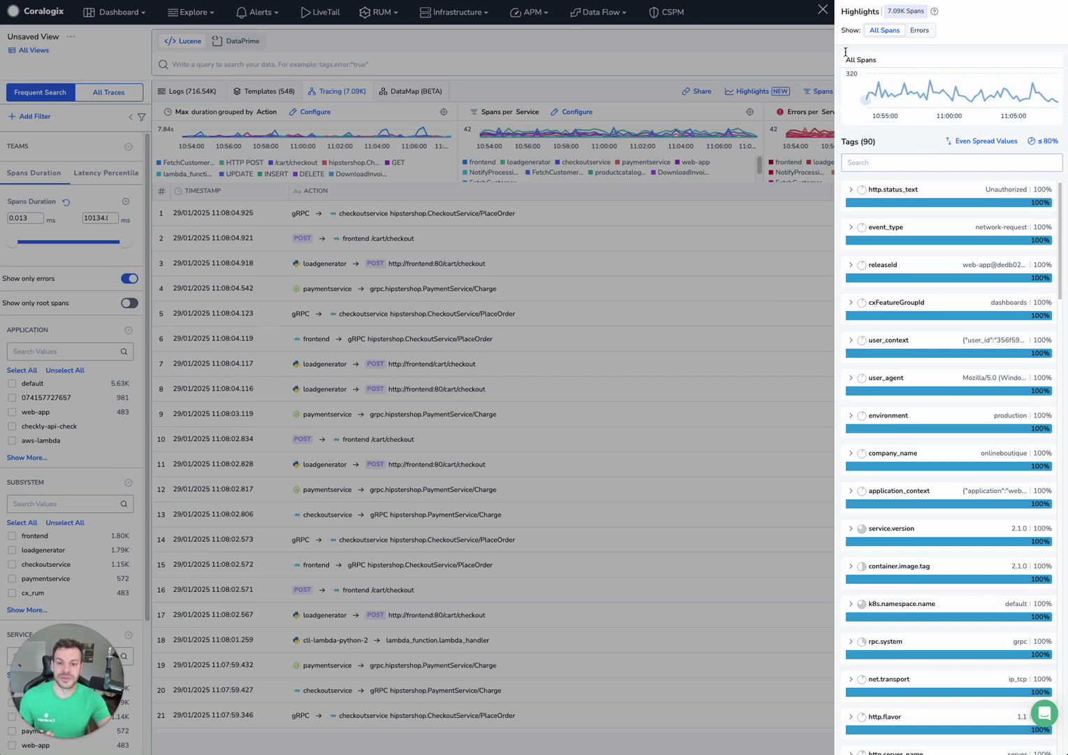
Close Highlights, reopen it to look through the filtered tags, and return to the error spans list.
{"action": "left_click", "coordinate": [822, 10]}
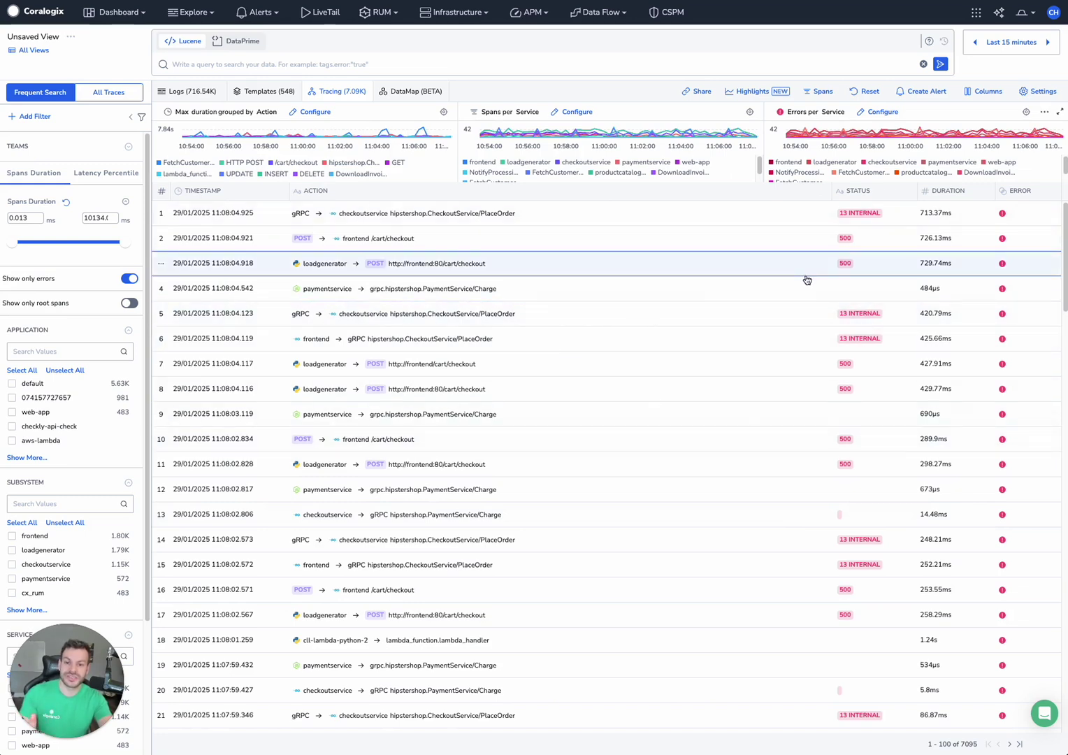
{"action": "left_click", "coordinate": [768, 95]}
{"action": "scroll", "coordinate": [968, 304], "scroll_direction": "down", "scroll_amount": 3}
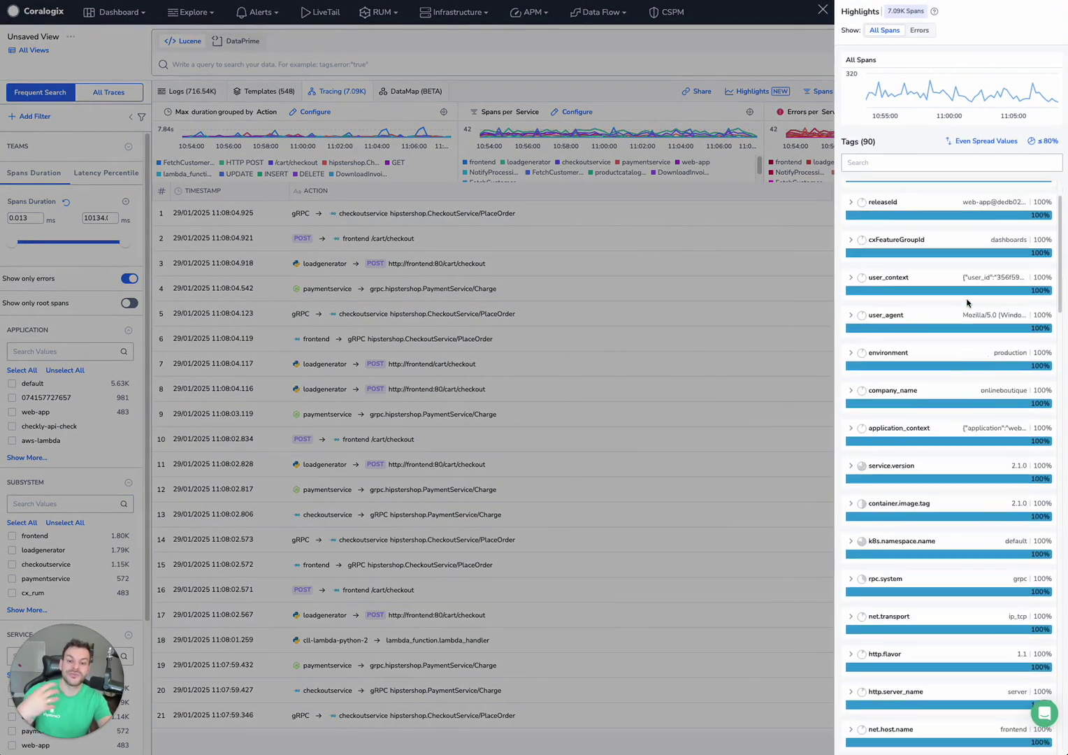
{"action": "scroll", "coordinate": [968, 304], "scroll_direction": "up", "scroll_amount": 5}
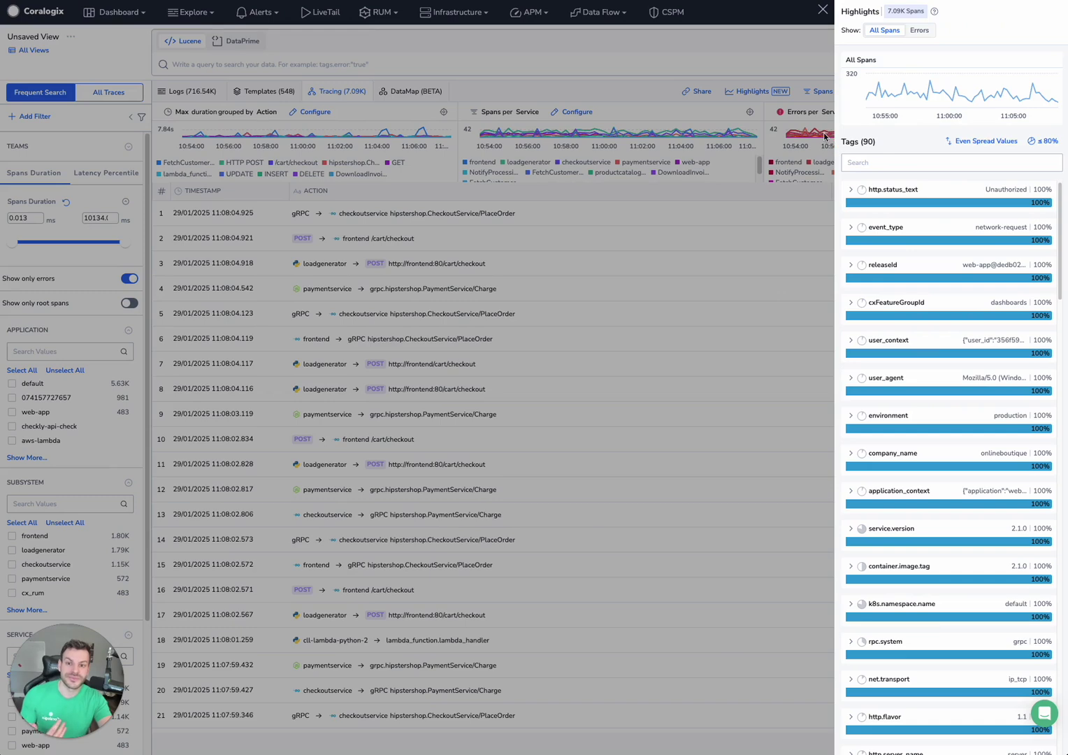
{"action": "left_click", "coordinate": [714, 245]}
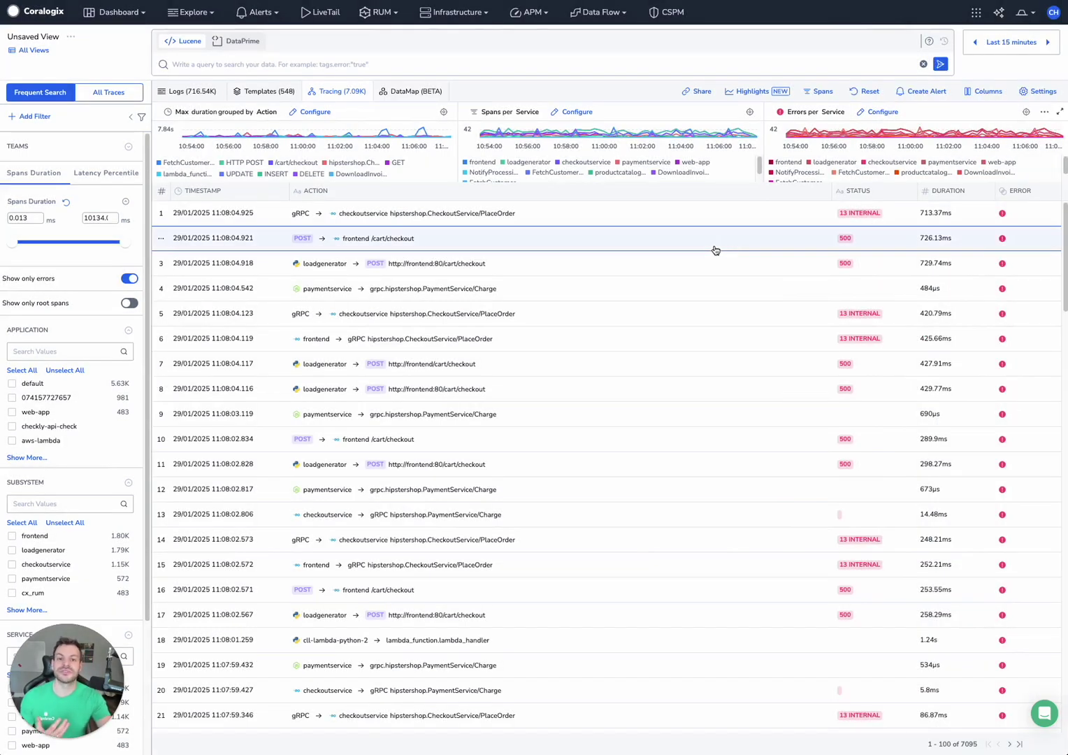